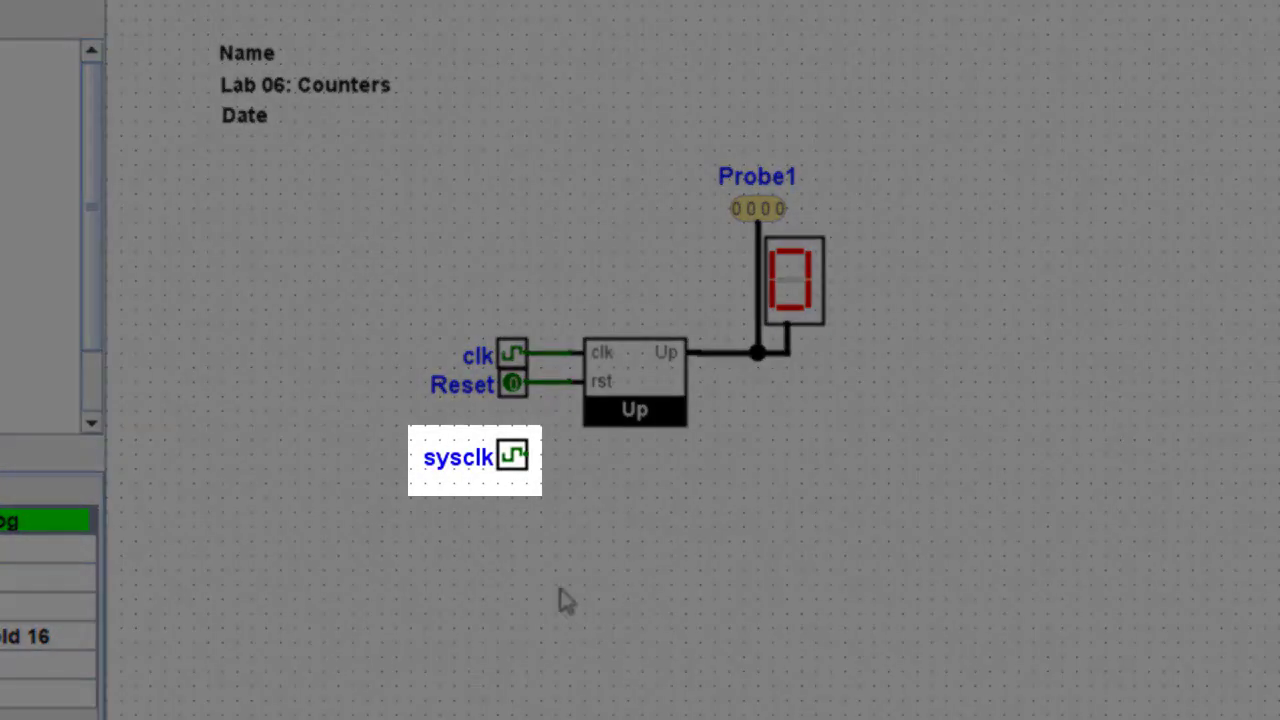
Select the sysclk clock, then the clk clock to show its 4-tick high and low durations.
click(514, 460)
click(514, 460)
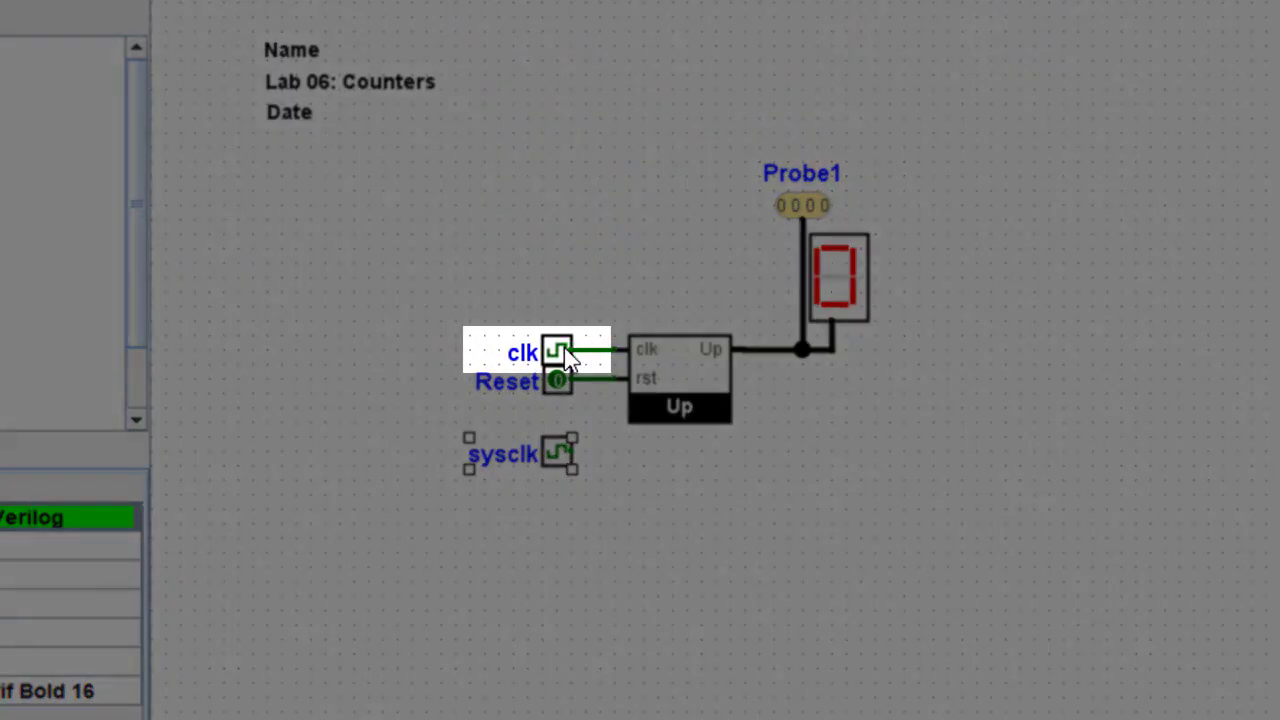
click(566, 355)
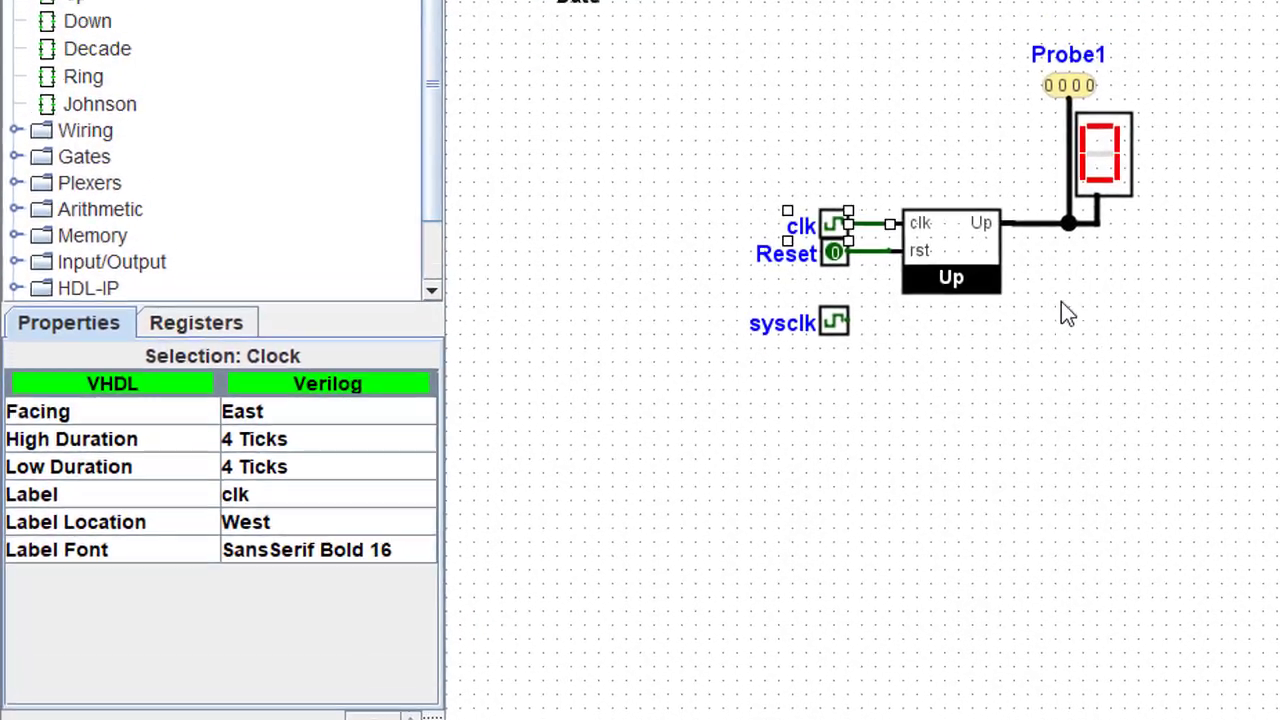
Choose 4 Hz as the simulation tick frequency from the Simulate menu.
click(246, 62)
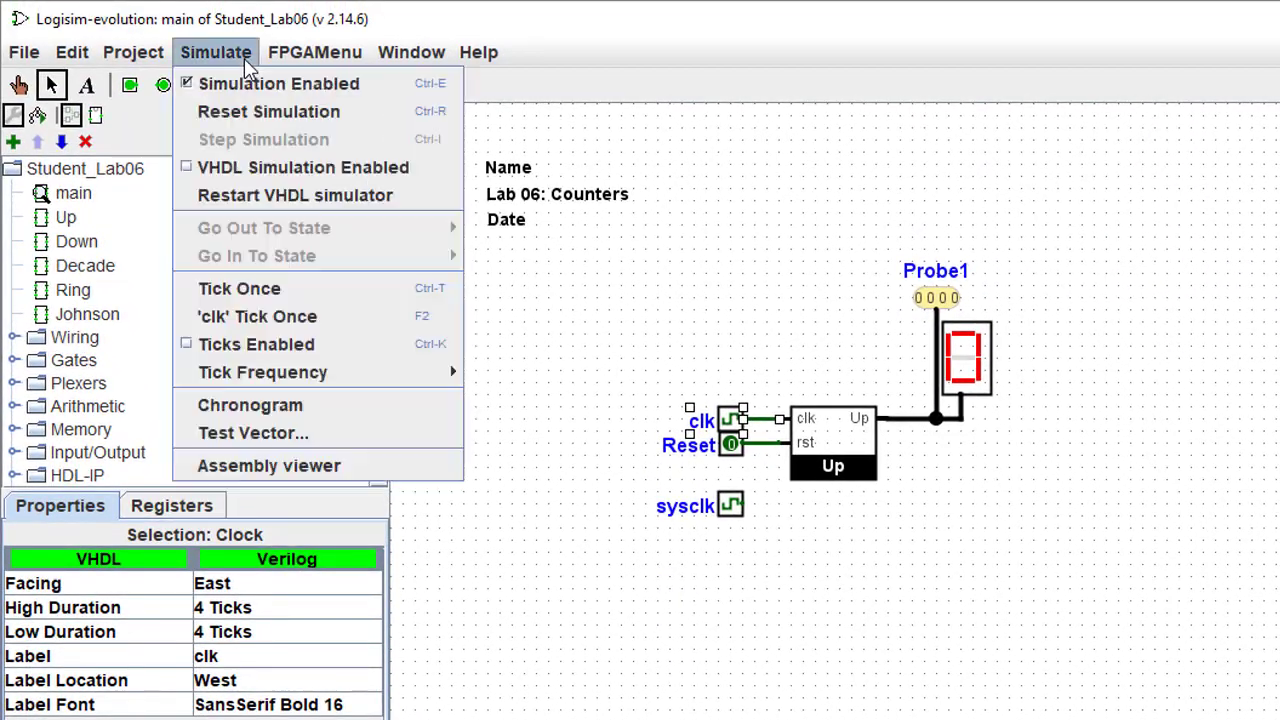
mouse_move(291, 370)
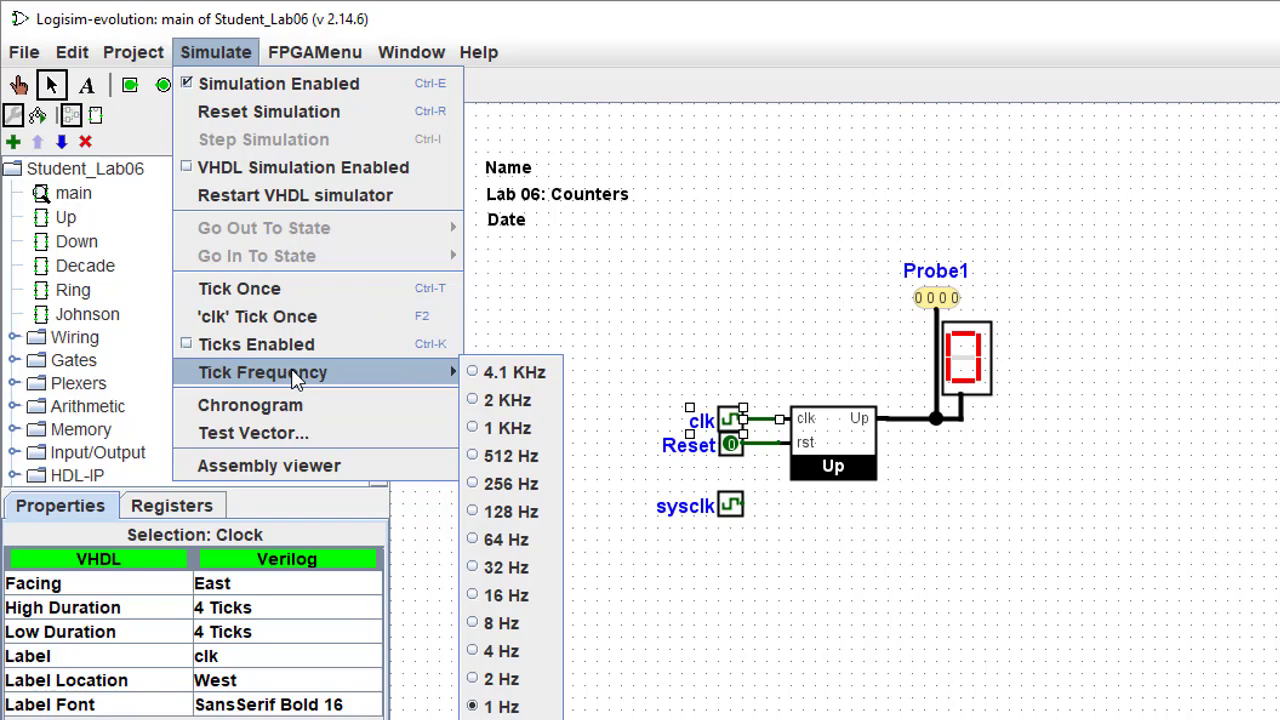
click(518, 650)
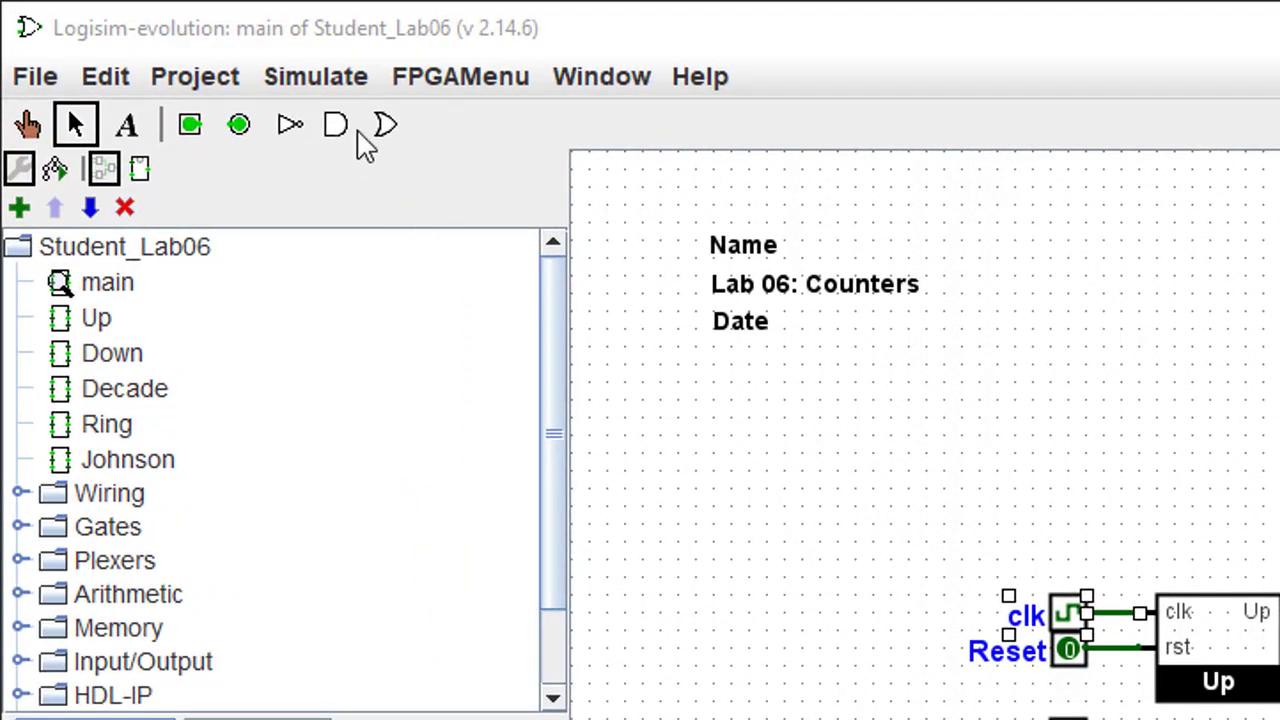
Open the chronogram setup and add sysclk to the logged signals.
click(352, 84)
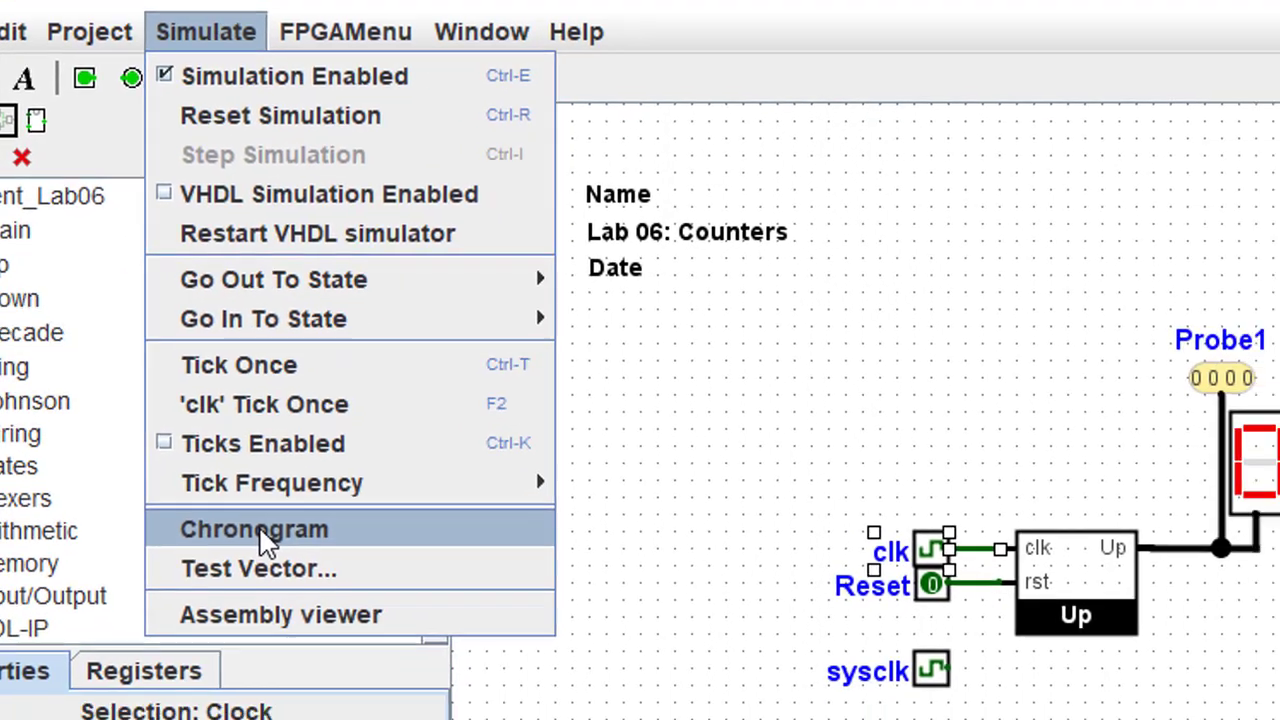
click(268, 540)
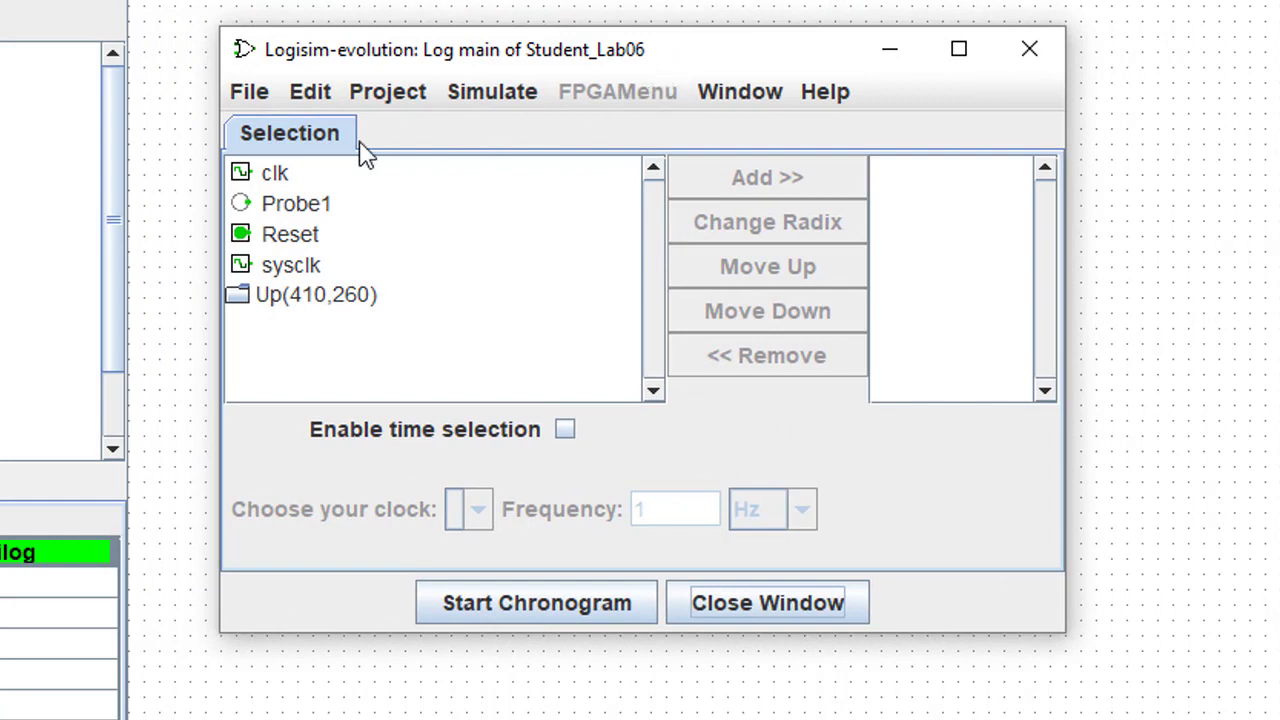
click(285, 270)
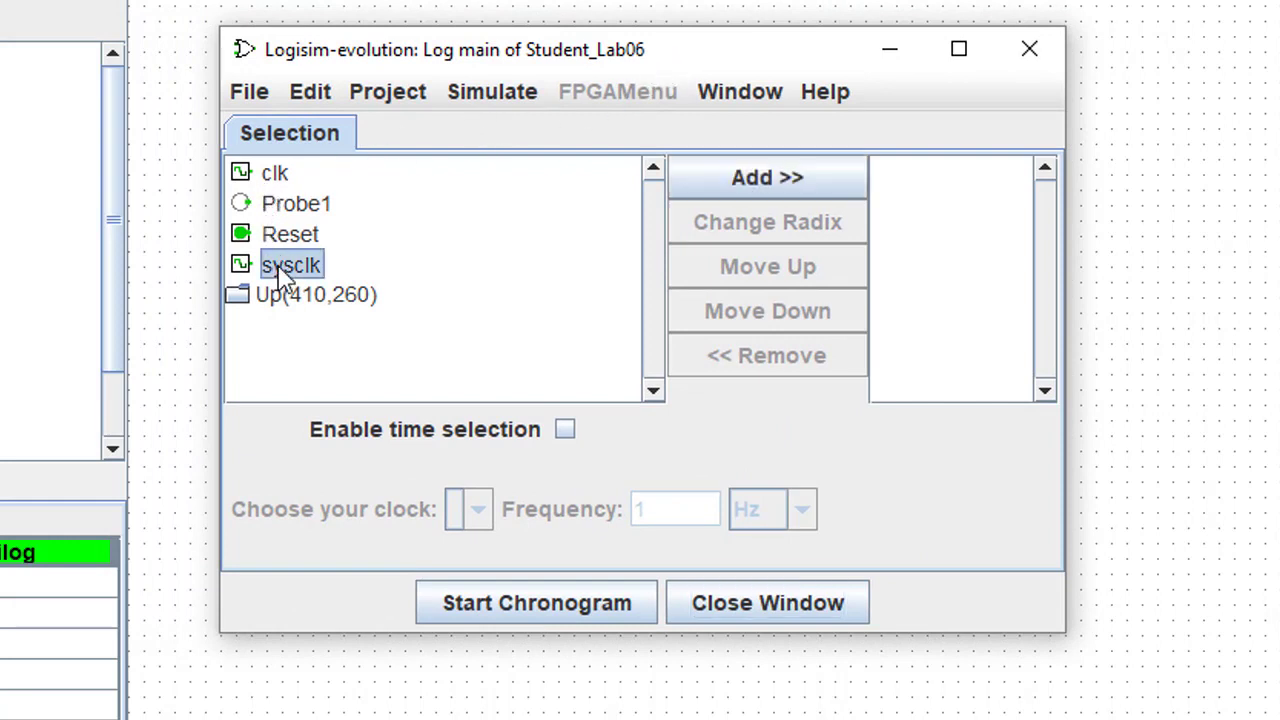
click(768, 180)
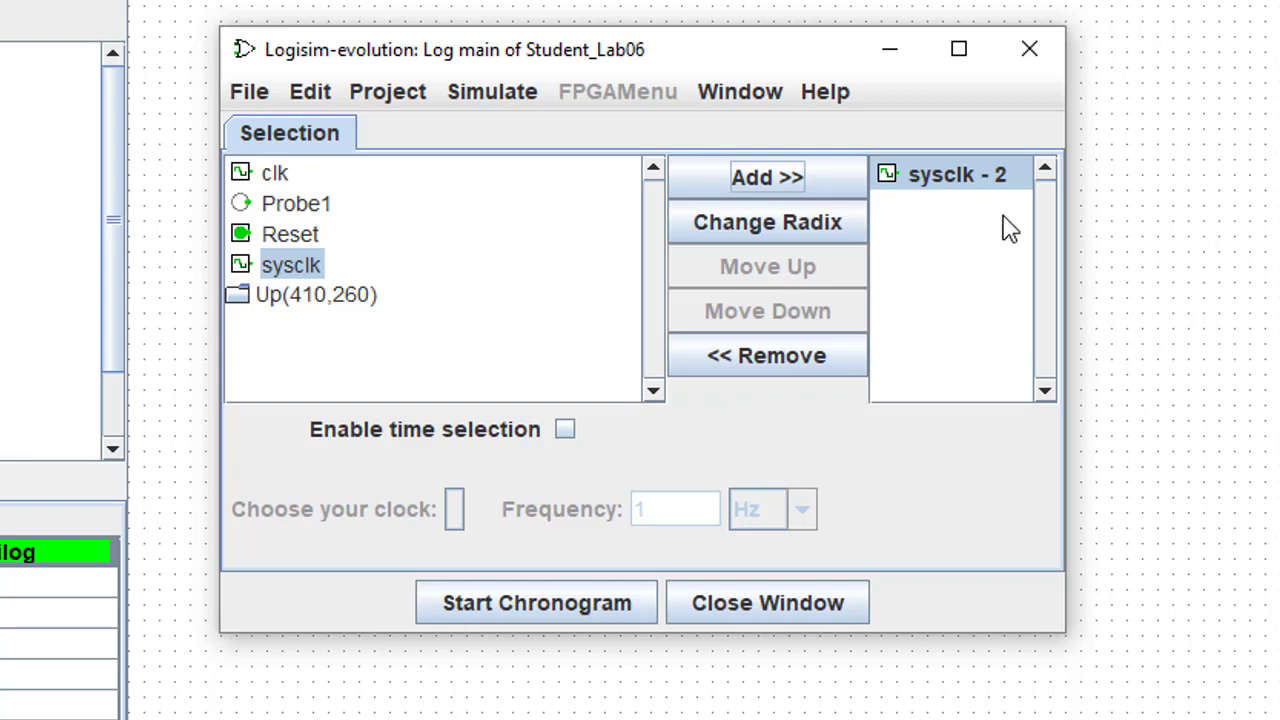
Add clk and Probe1 to the logged signals and enable time selection.
click(258, 177)
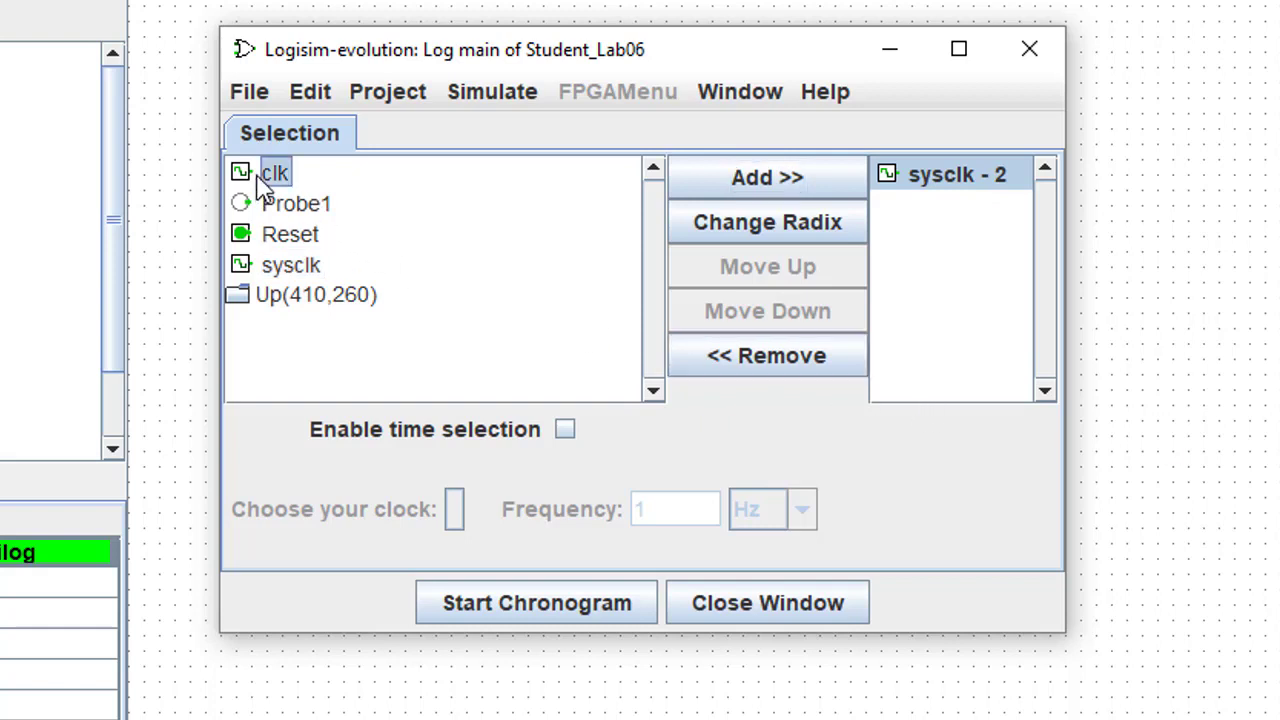
click(712, 180)
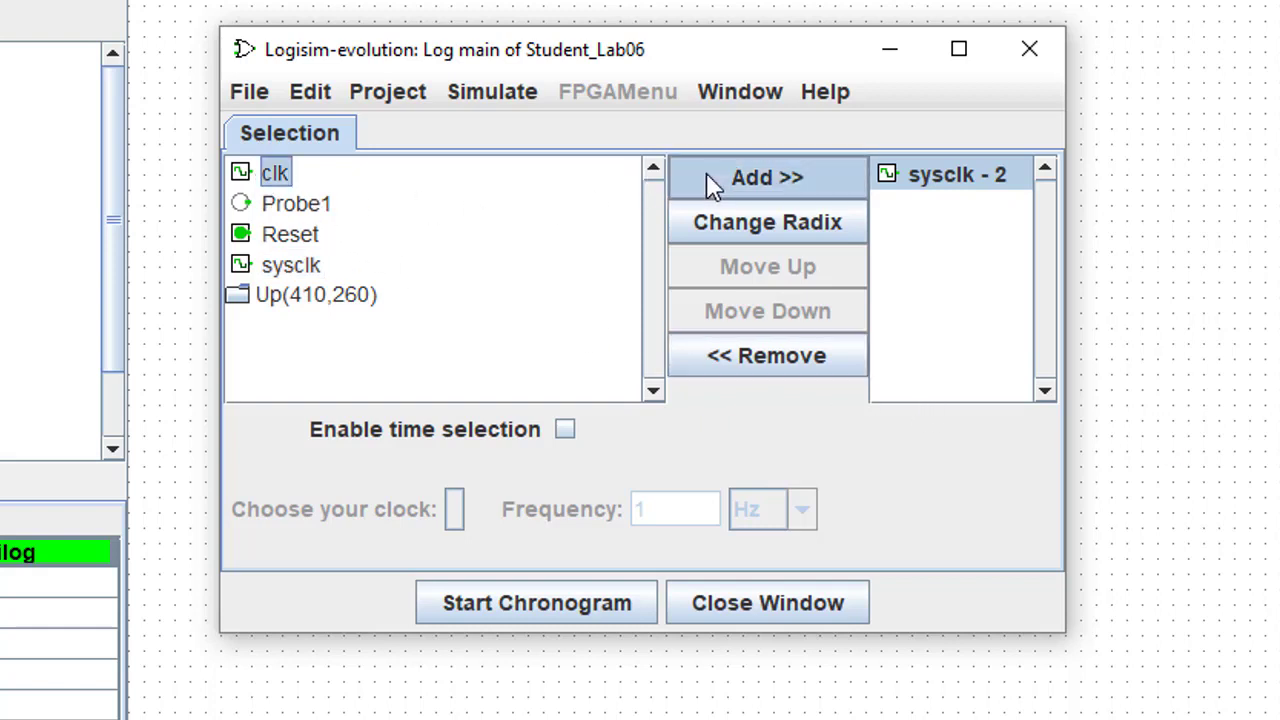
click(297, 207)
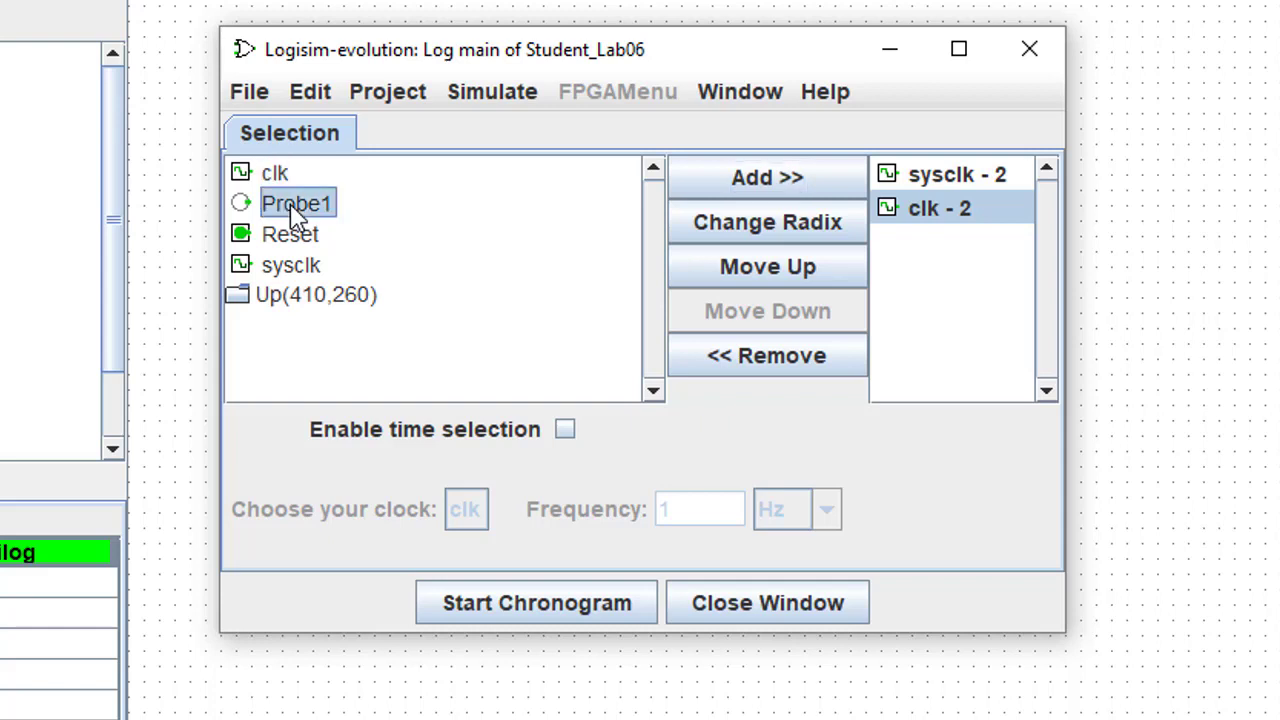
click(757, 178)
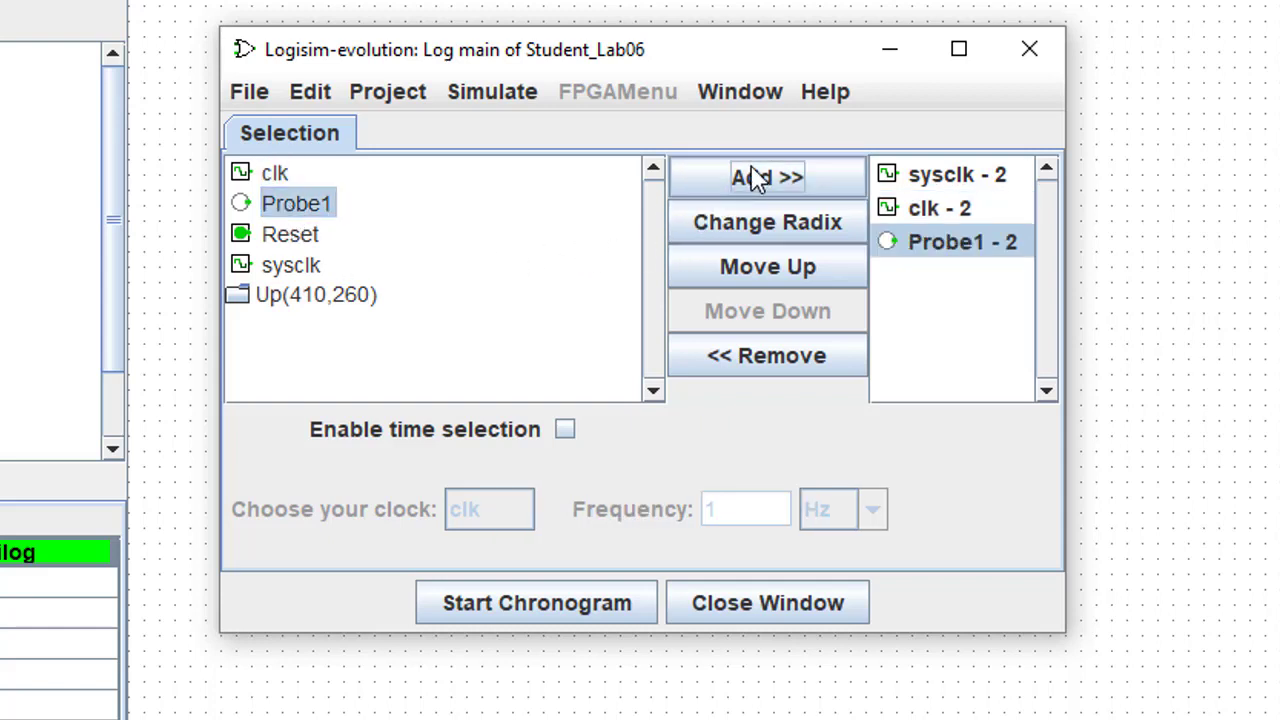
click(563, 440)
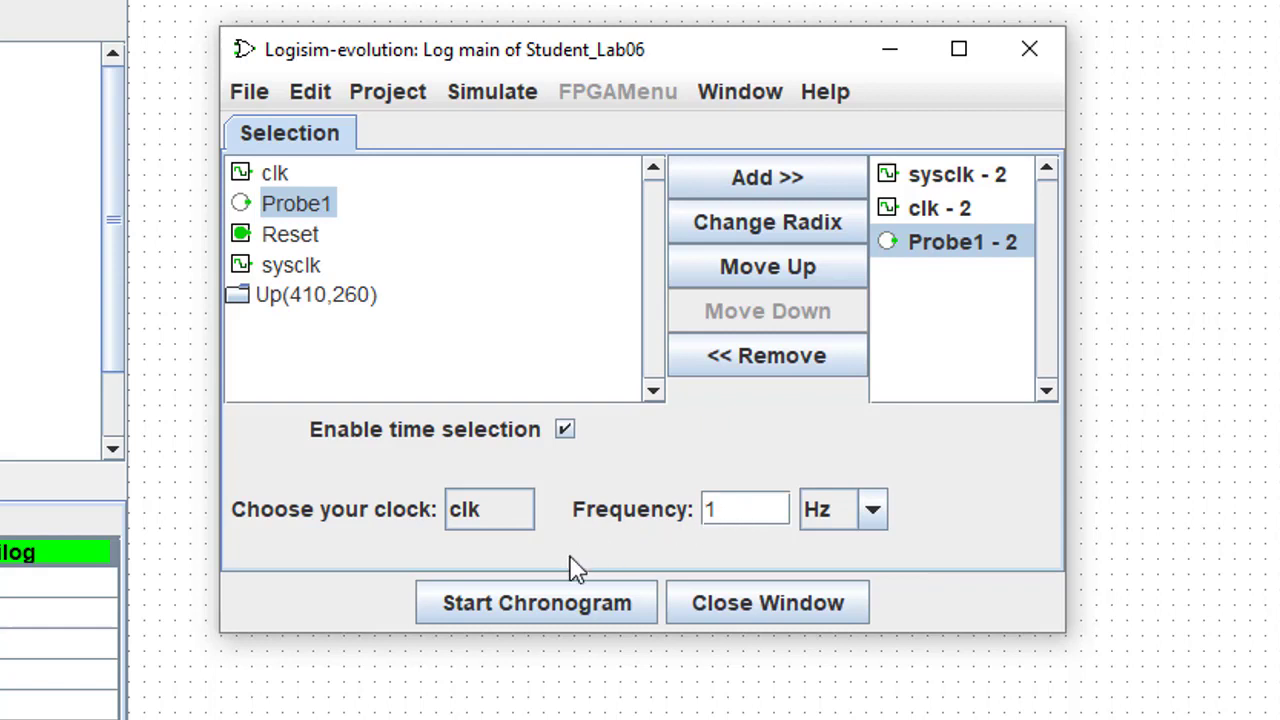
Start the chronogram and set Probe1's value format to binary.
click(548, 603)
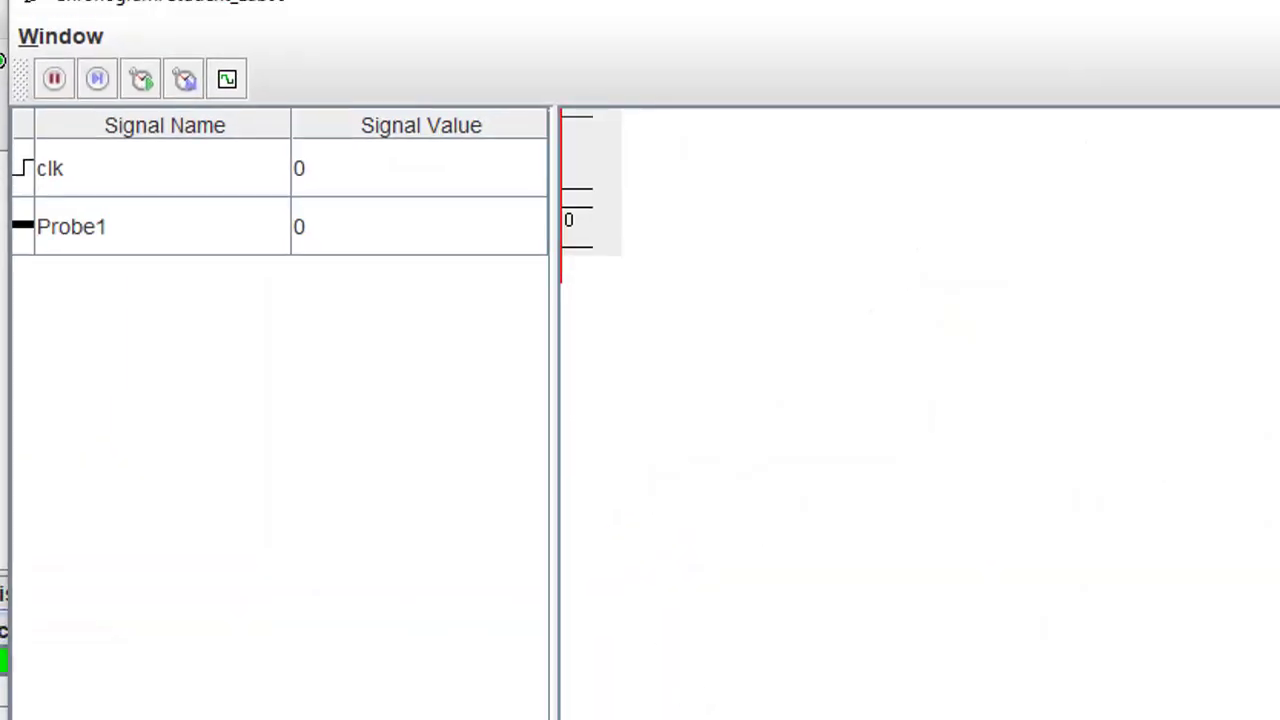
click(214, 240)
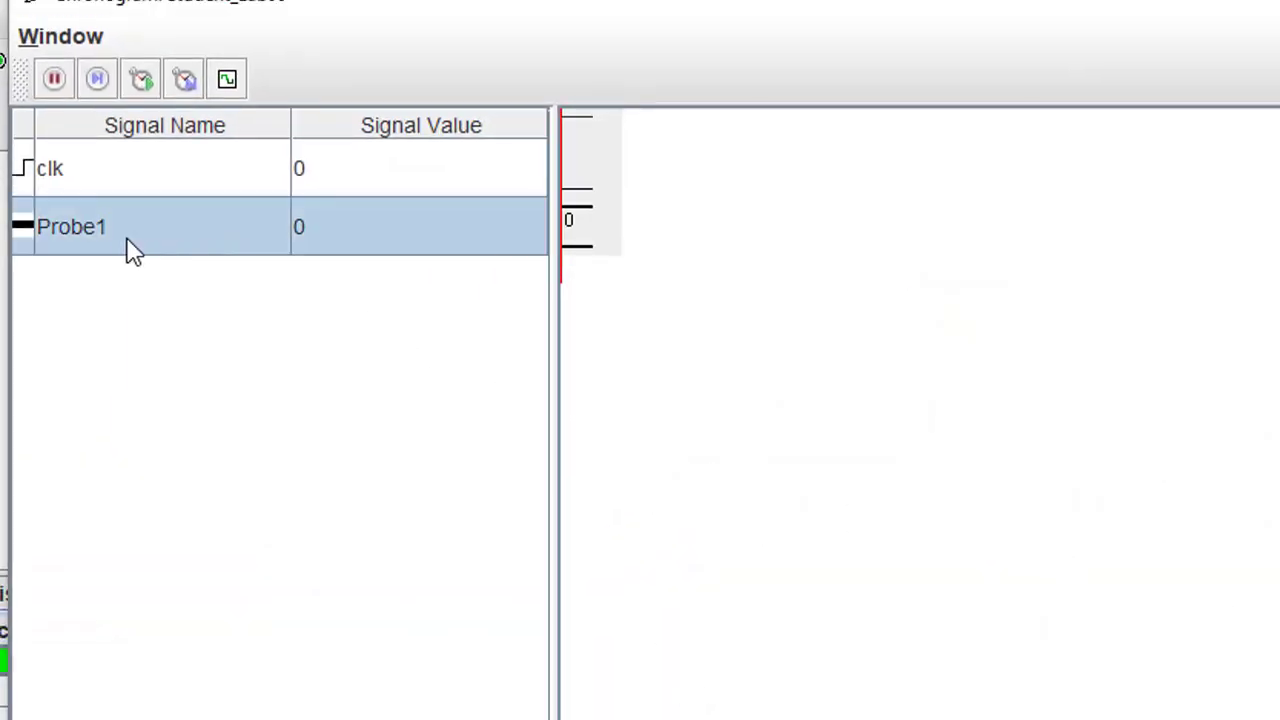
right_click(112, 228)
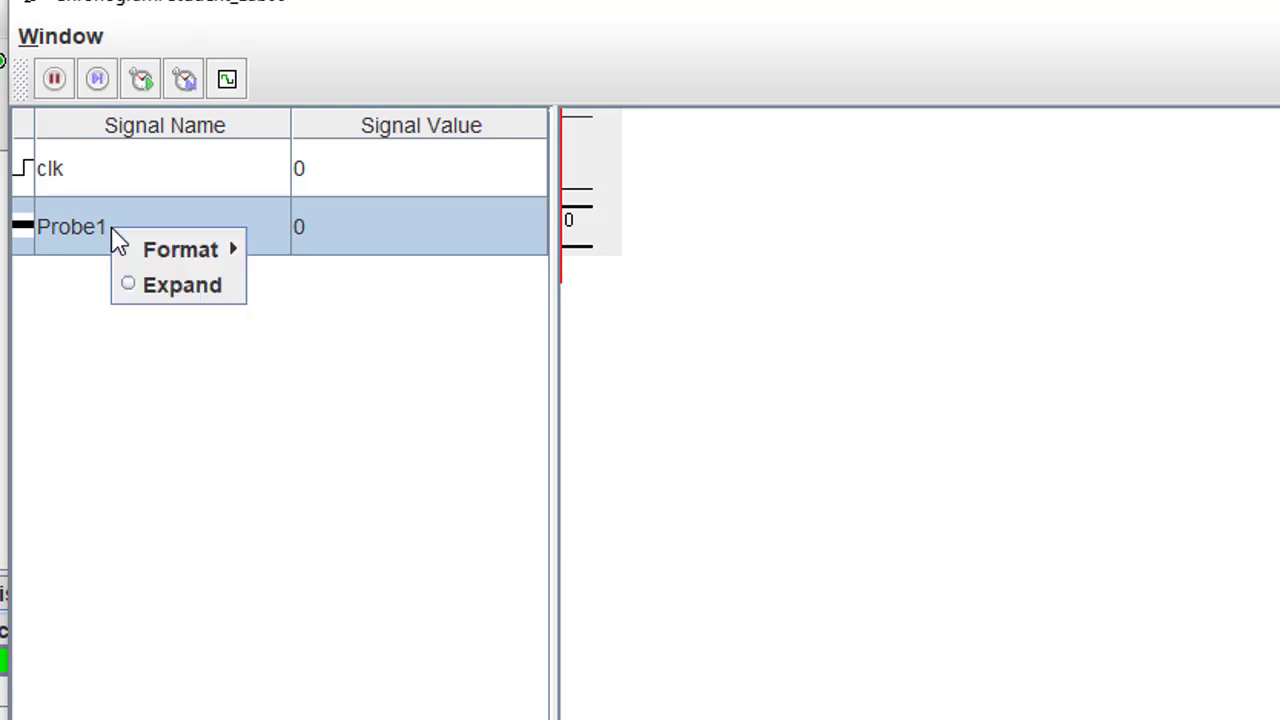
mouse_move(143, 248)
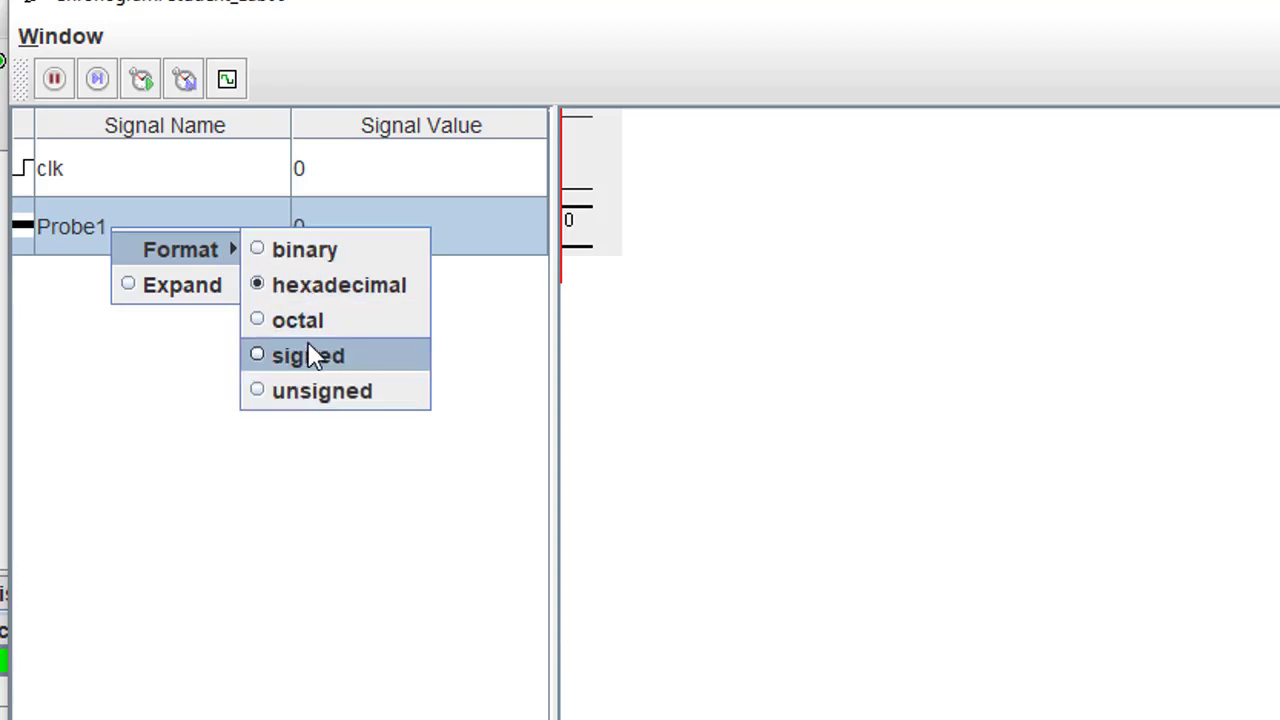
click(308, 258)
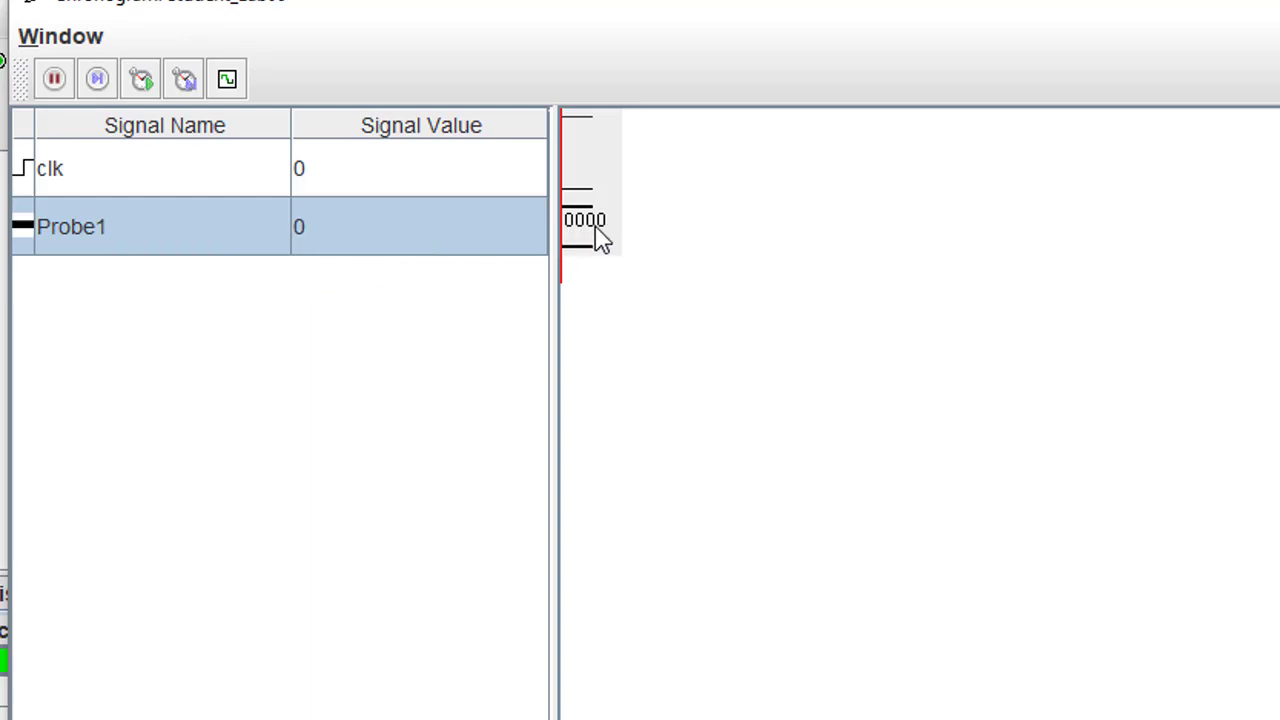
Expand Probe1 into its four bit signals, Probe1__s__0 through Probe1__s__3.
right_click(134, 246)
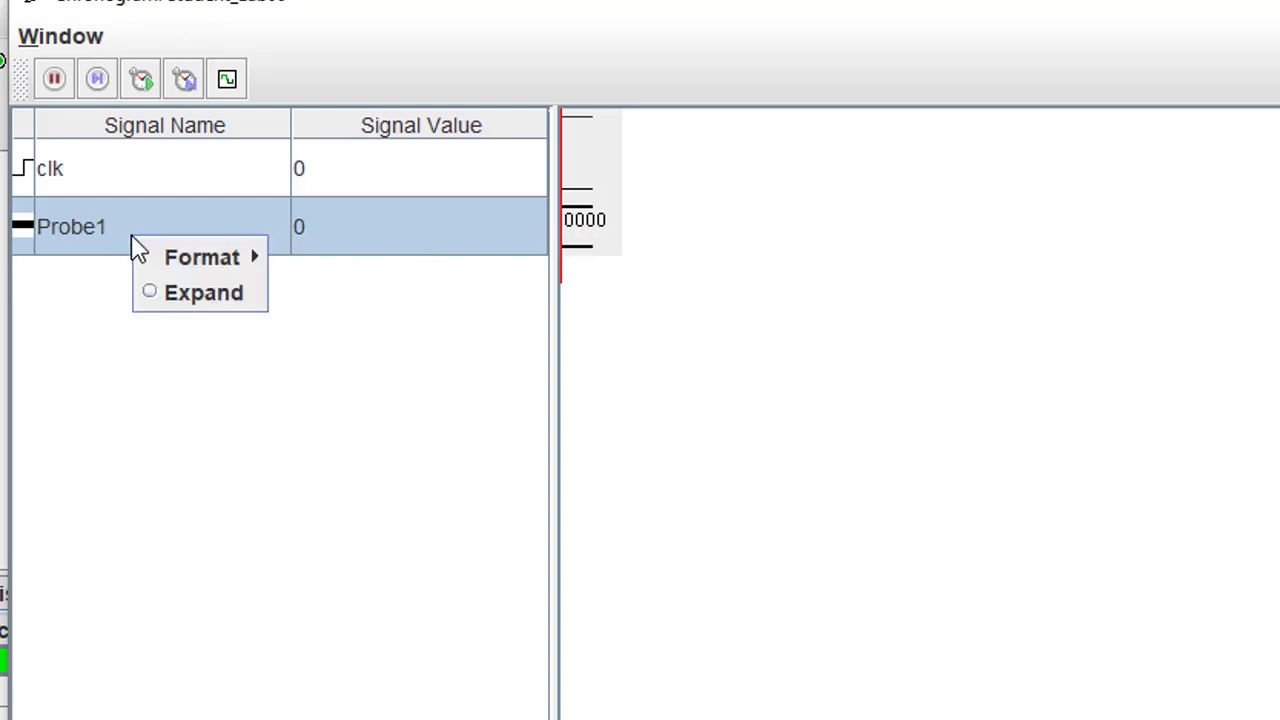
click(150, 296)
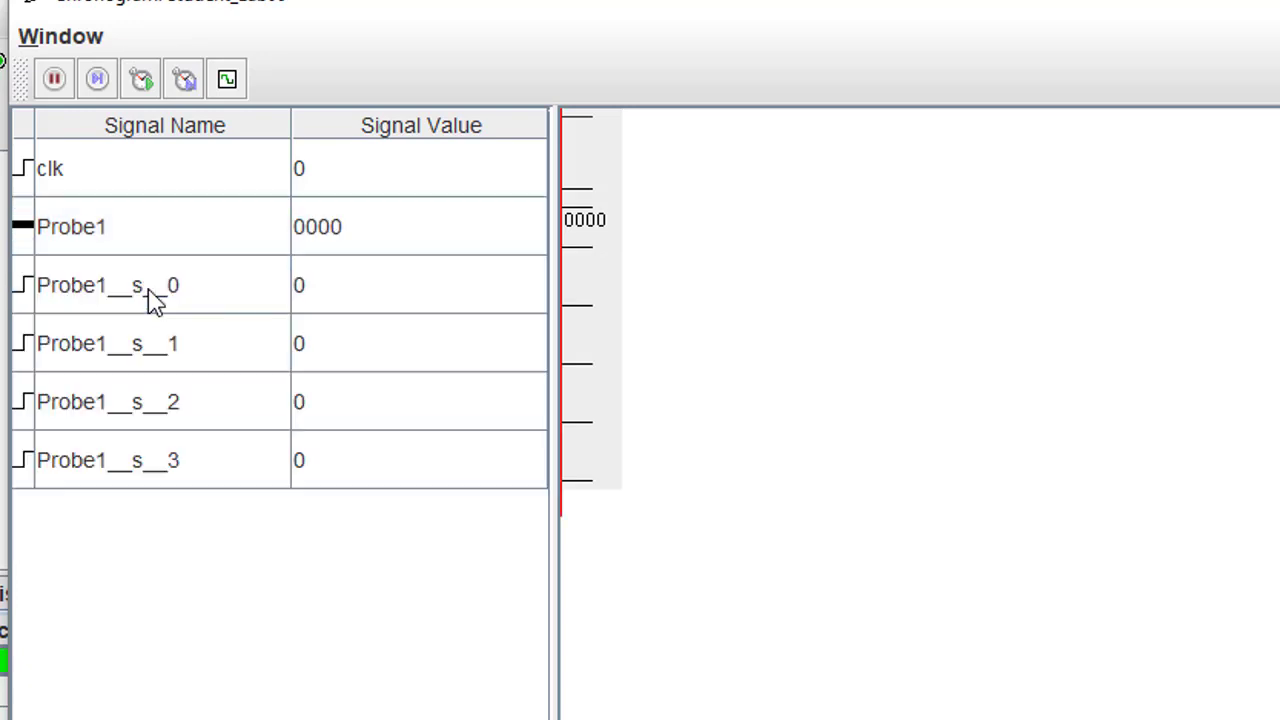
click(151, 280)
click(151, 336)
click(157, 405)
click(161, 456)
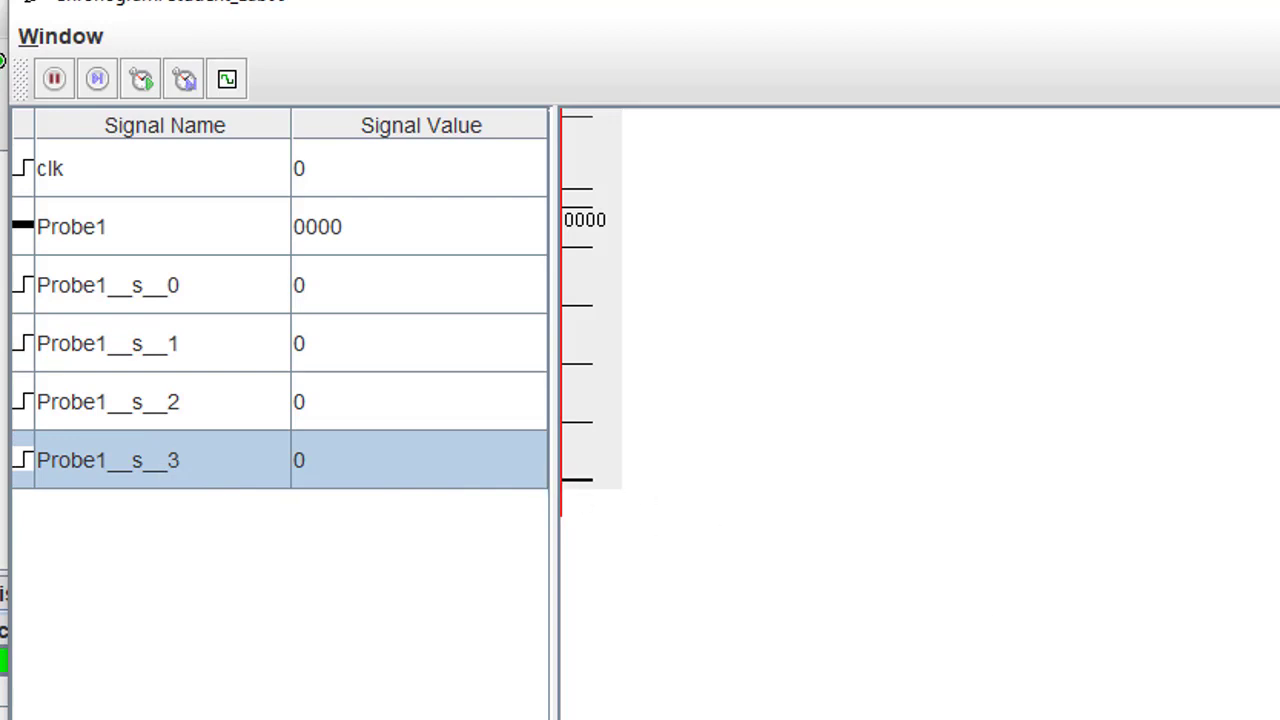
click(300, 402)
click(286, 300)
click(102, 168)
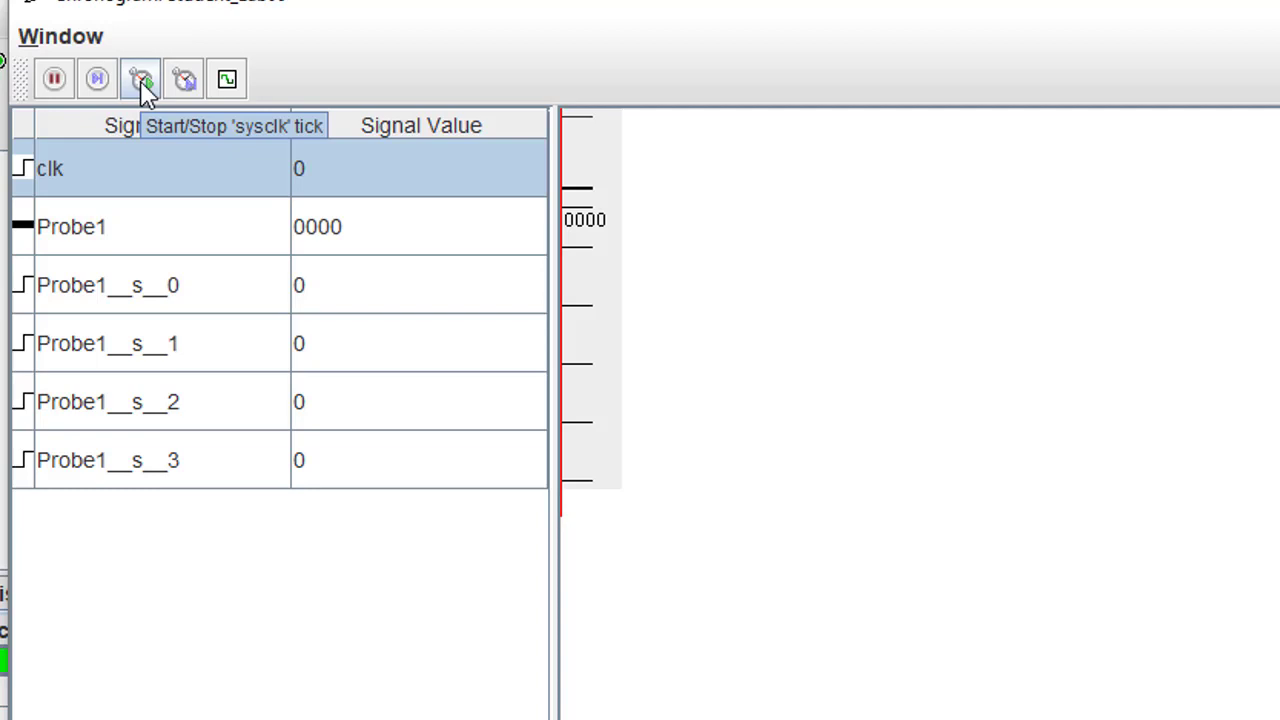
Run the sysclk clock until Probe1 counts from 0000 to 1000, then stop it.
click(142, 82)
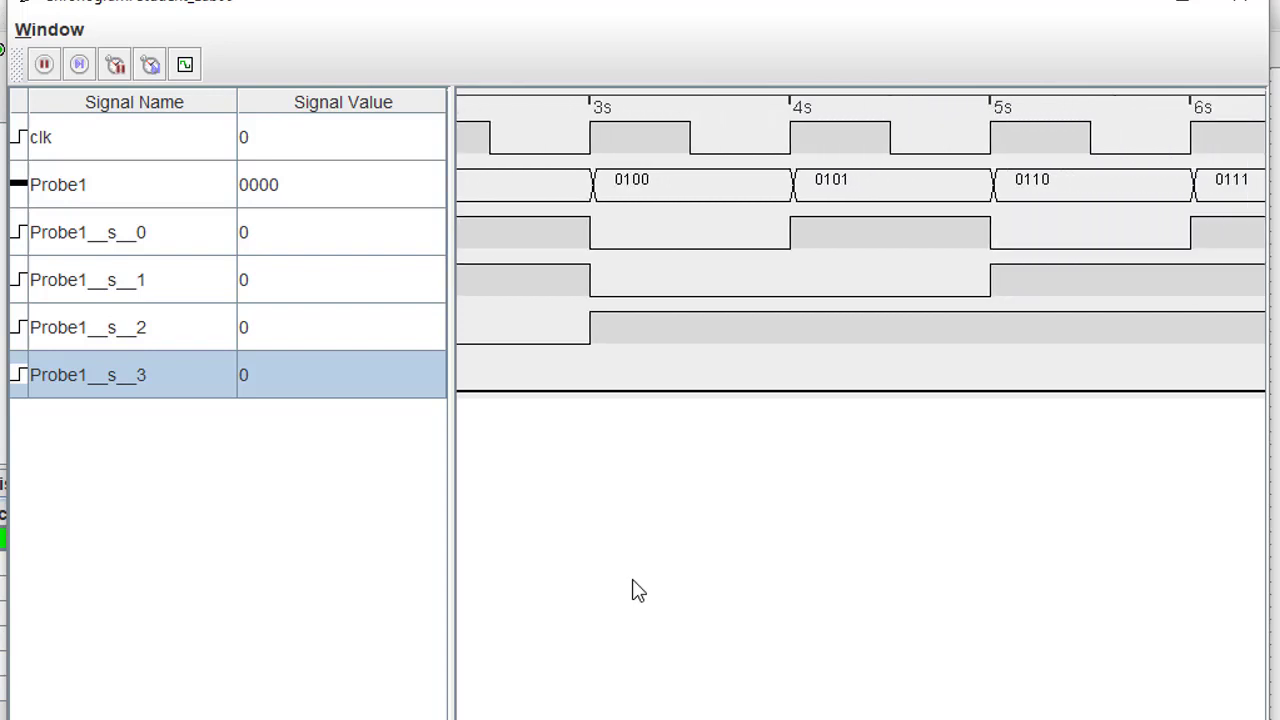
click(380, 230)
click(232, 137)
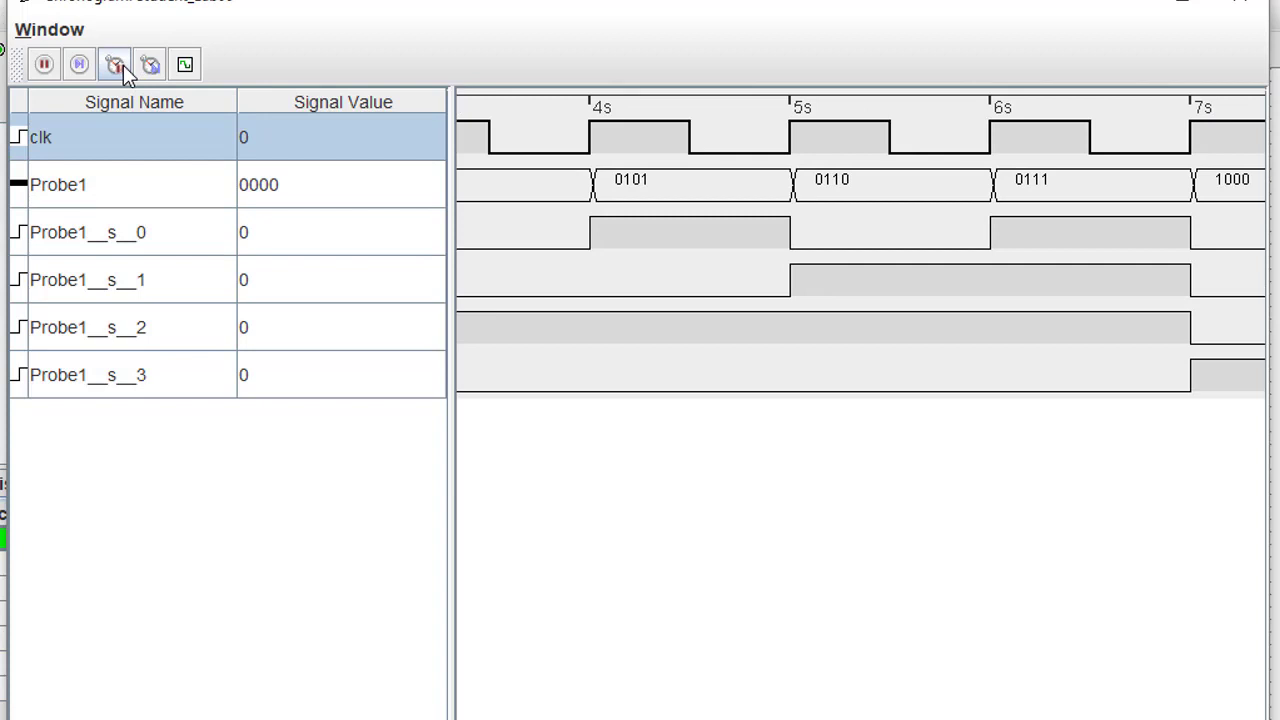
click(500, 375)
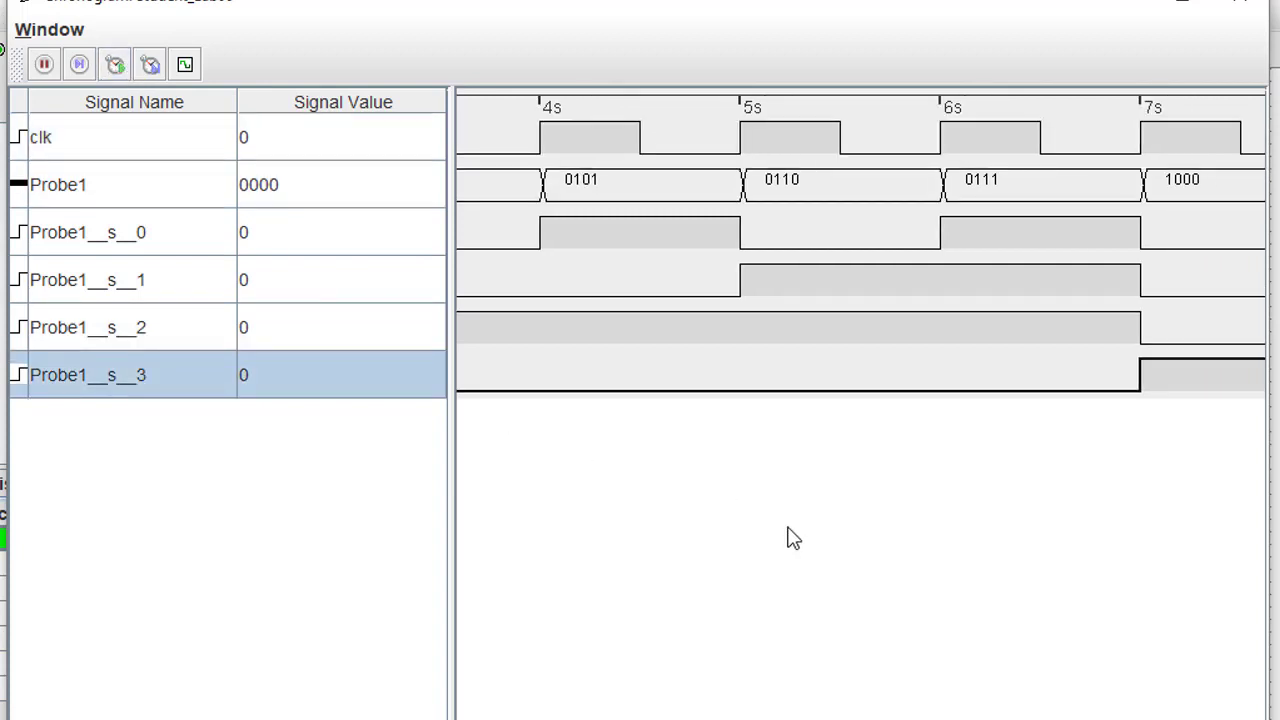
Place the time cursor on the 0110 interval, then zoom out to show the full 0000–1000 trace.
drag(765, 378, 806, 417)
click(791, 247)
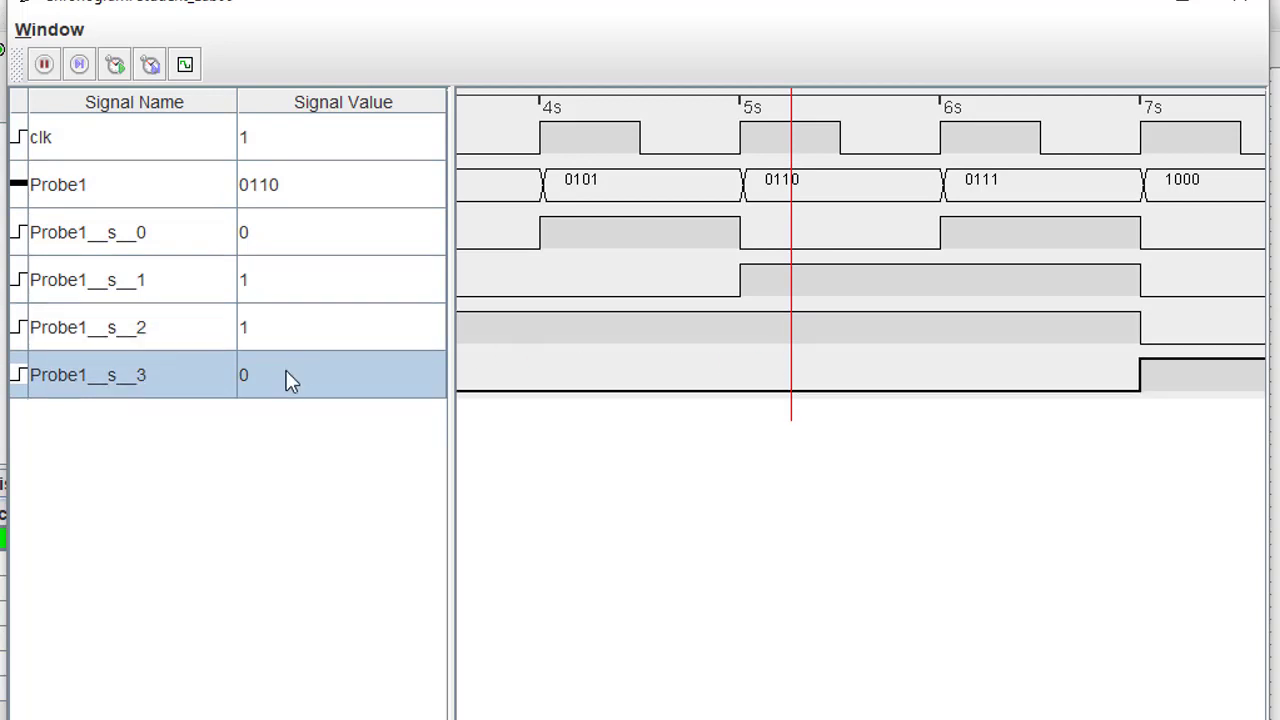
click(275, 343)
mouse_move(275, 343)
mouse_down()
mouse_move(271, 275)
mouse_move(297, 141)
mouse_move(449, 354)
mouse_move(560, 429)
mouse_move(821, 378)
mouse_move(880, 277)
mouse_move(849, 297)
mouse_up()
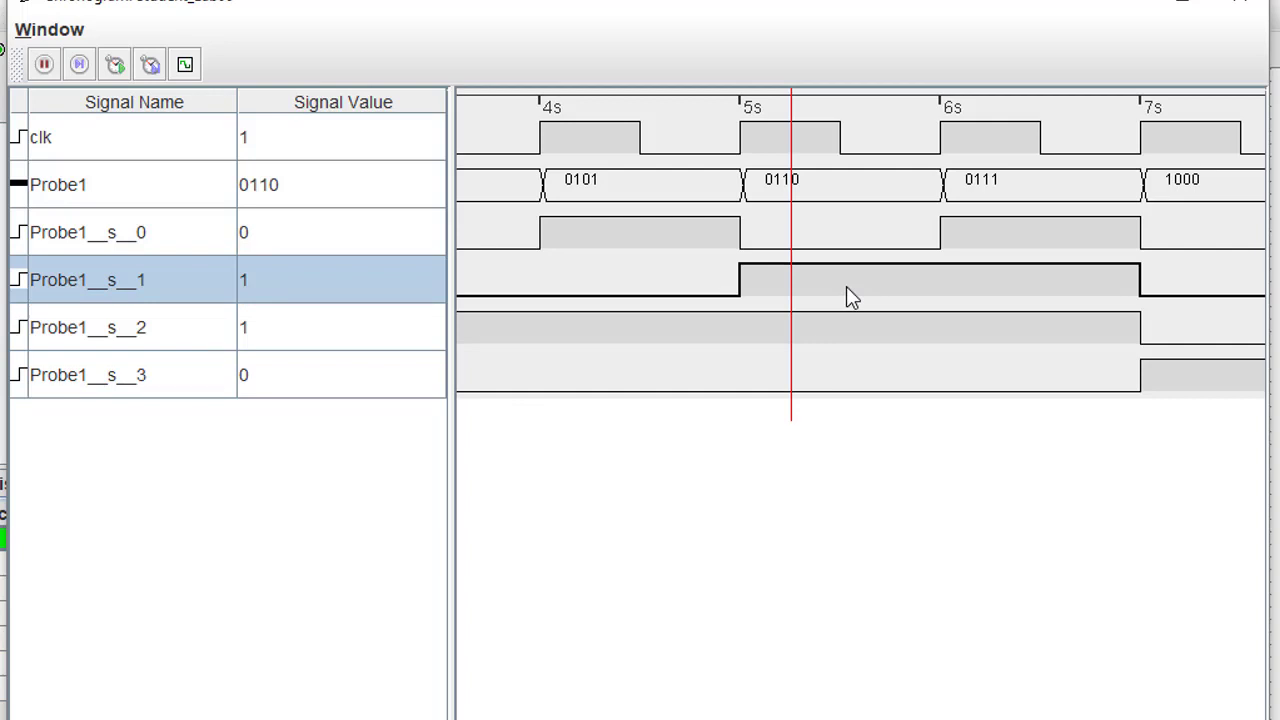
scroll(846, 286, down, 3)
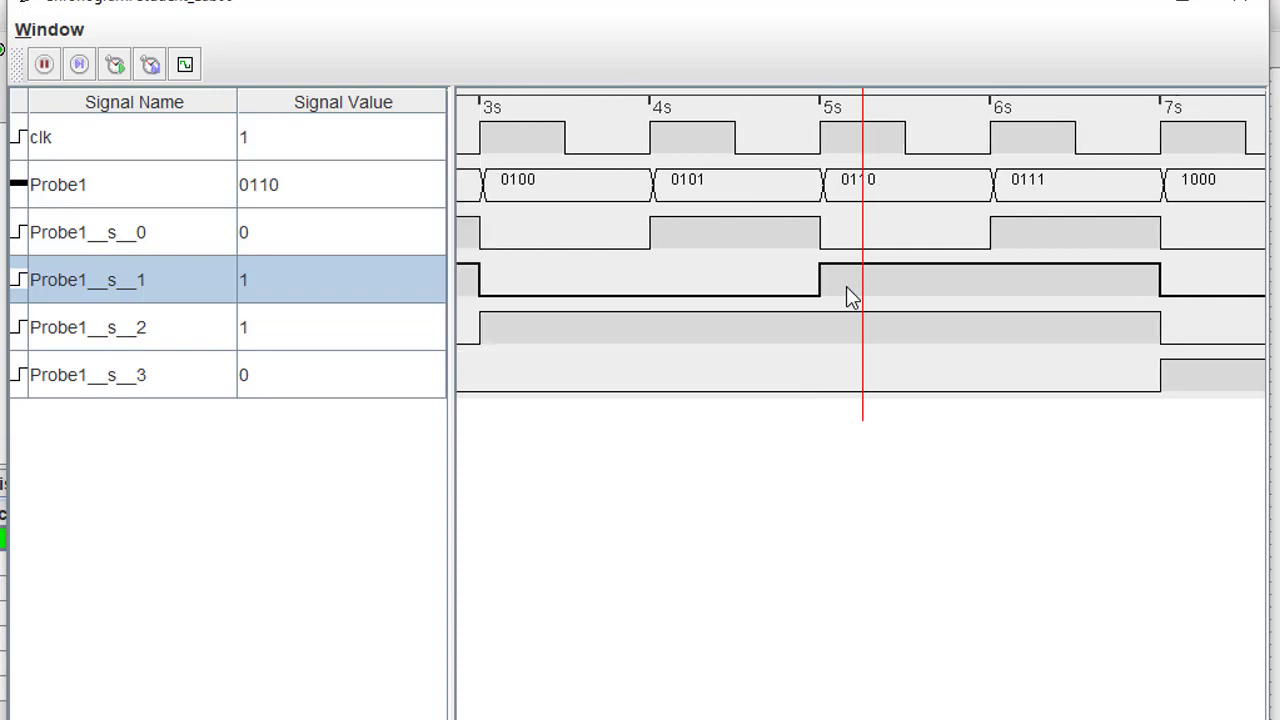
scroll(846, 286, down, 3)
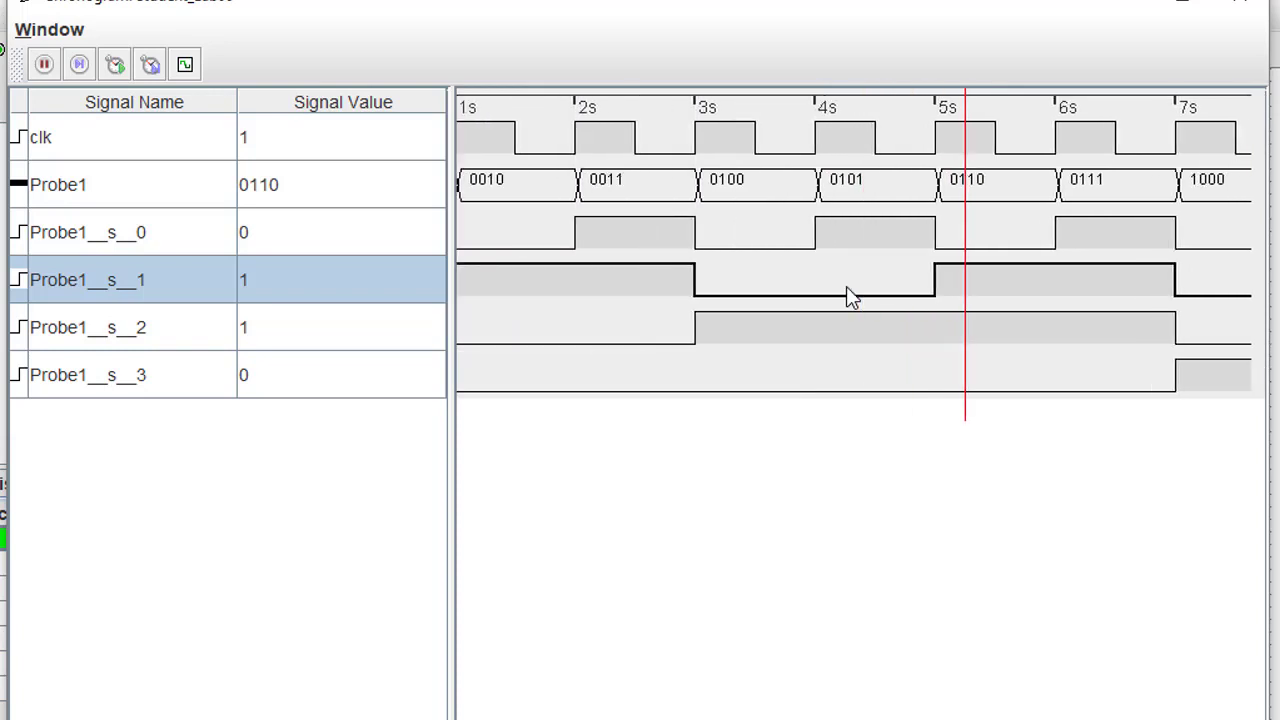
scroll(846, 297, down, 2)
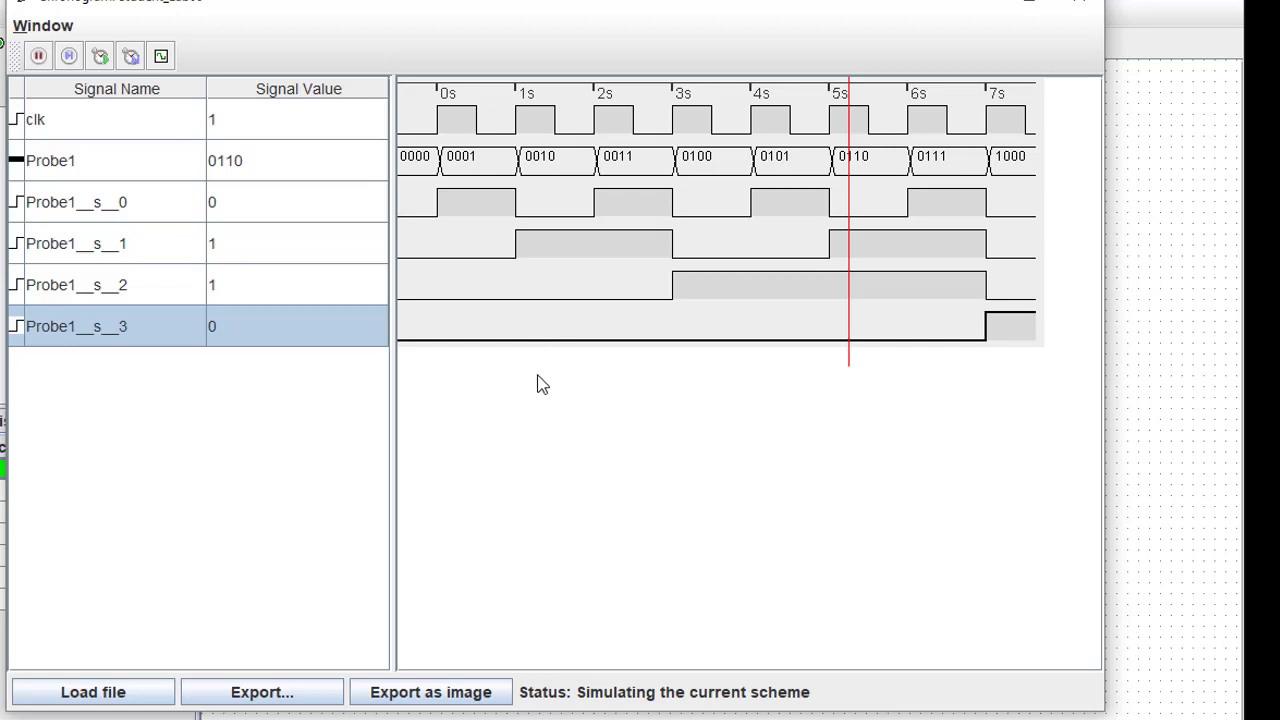
click(249, 232)
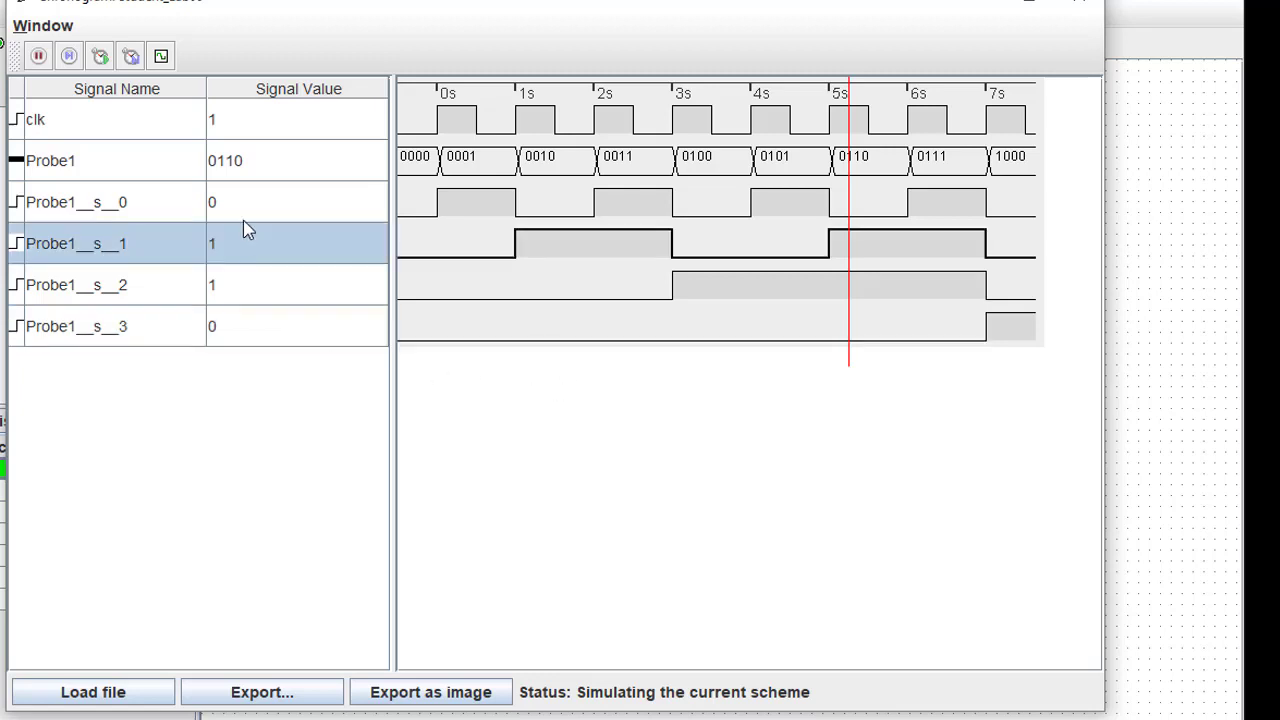
click(234, 163)
click(237, 300)
click(285, 326)
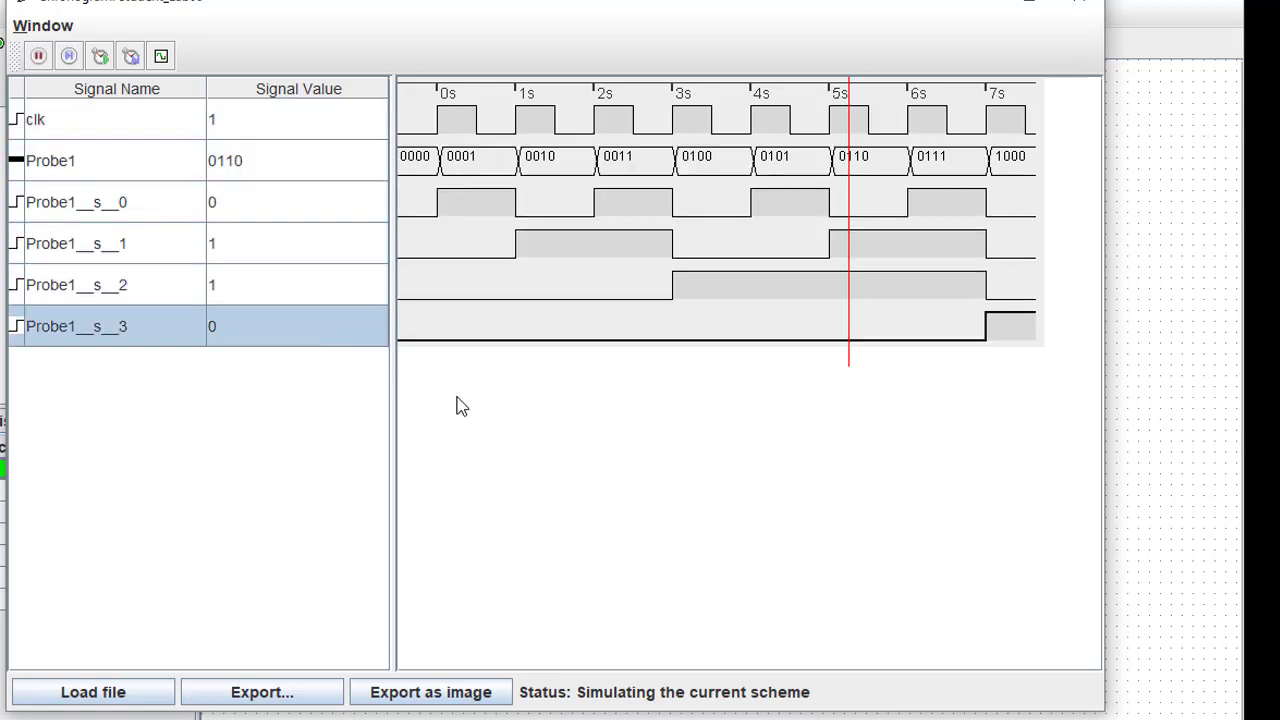